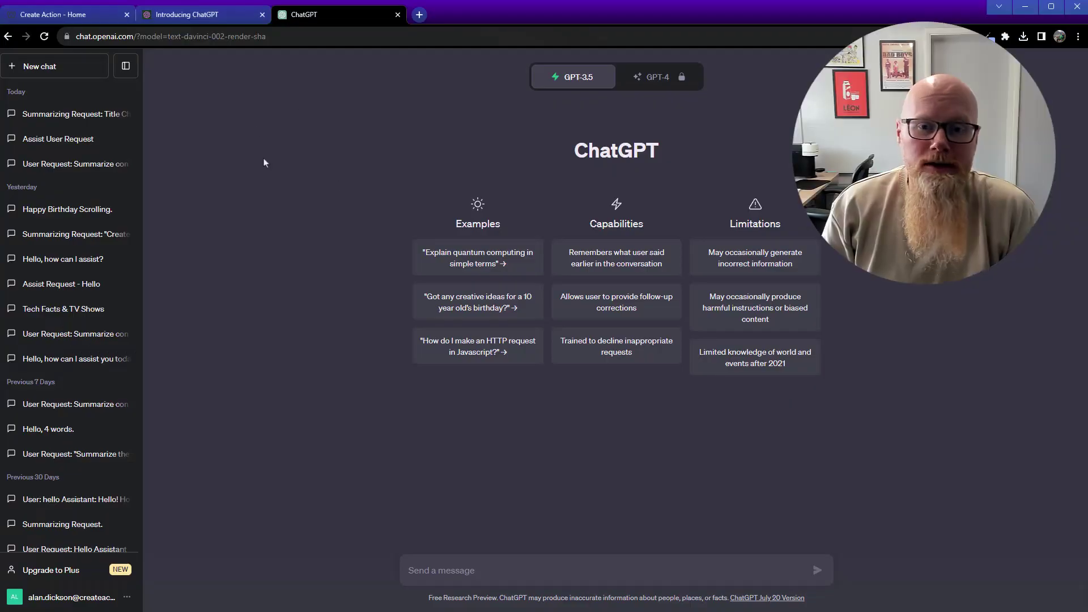
Step: Search for ChatGPT, open the Introducing ChatGPT result, and return to the ChatGPT chat page
{"action": "left_click", "coordinate": [189, 15]}
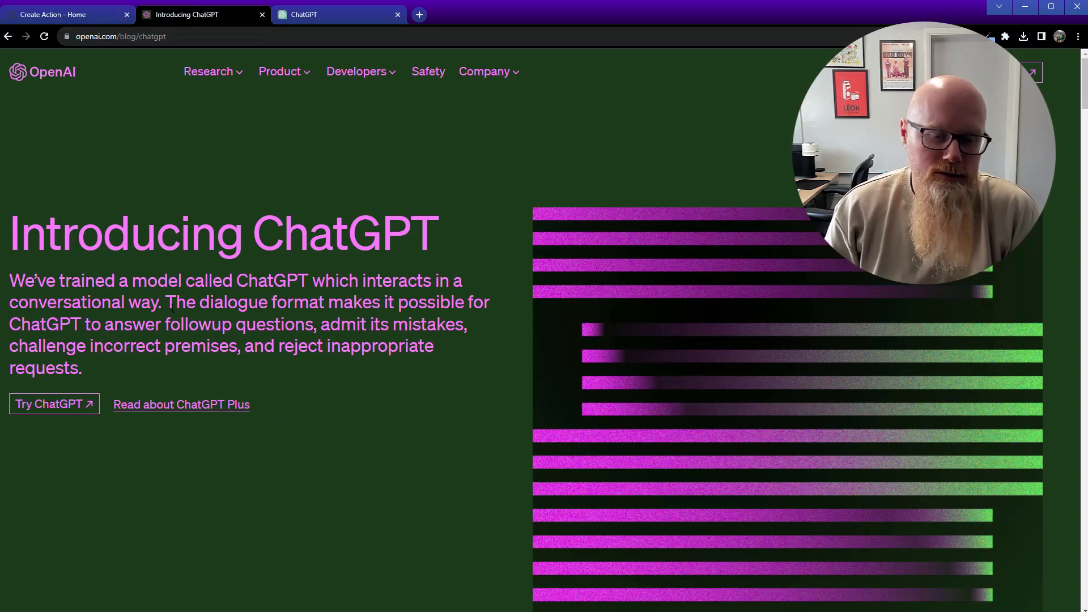
{"action": "left_click", "coordinate": [242, 38]}
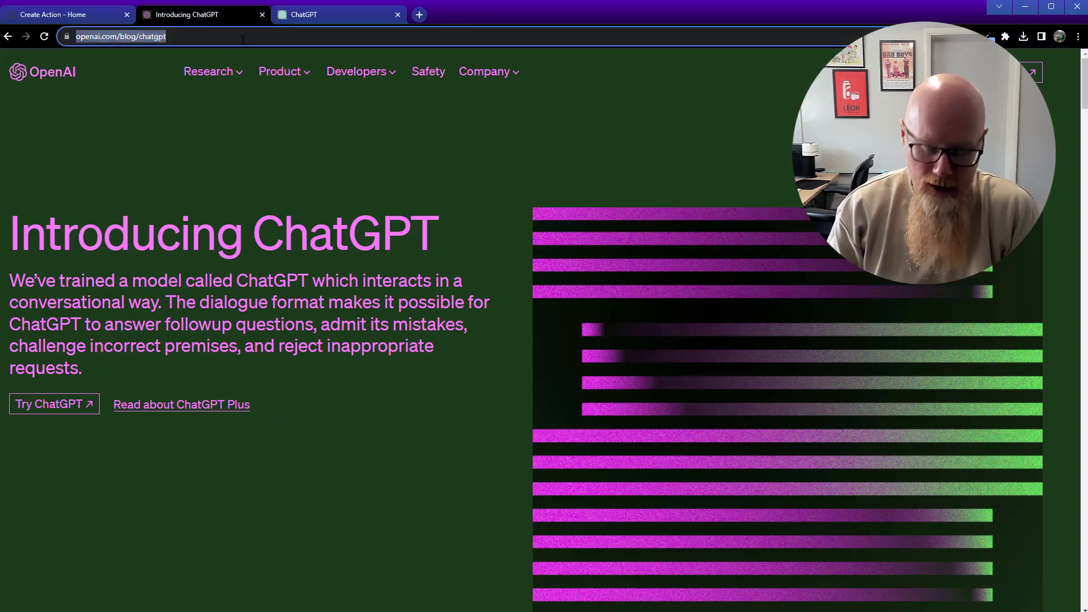
{"action": "type", "text": "cha"}
{"action": "key", "text": "Down"}
{"action": "key", "text": "Return"}
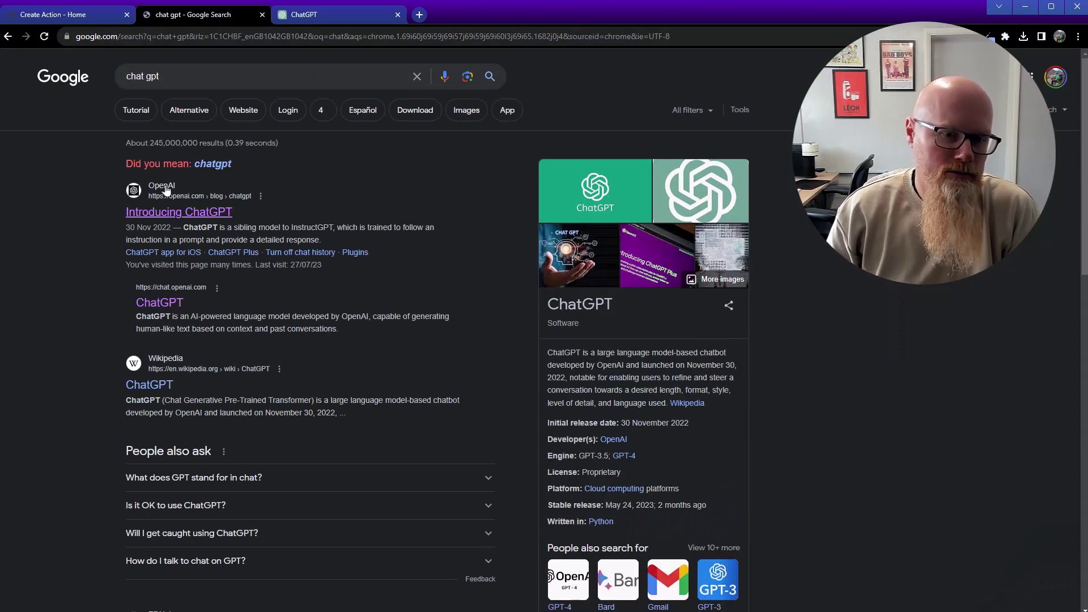
{"action": "left_click", "coordinate": [159, 215]}
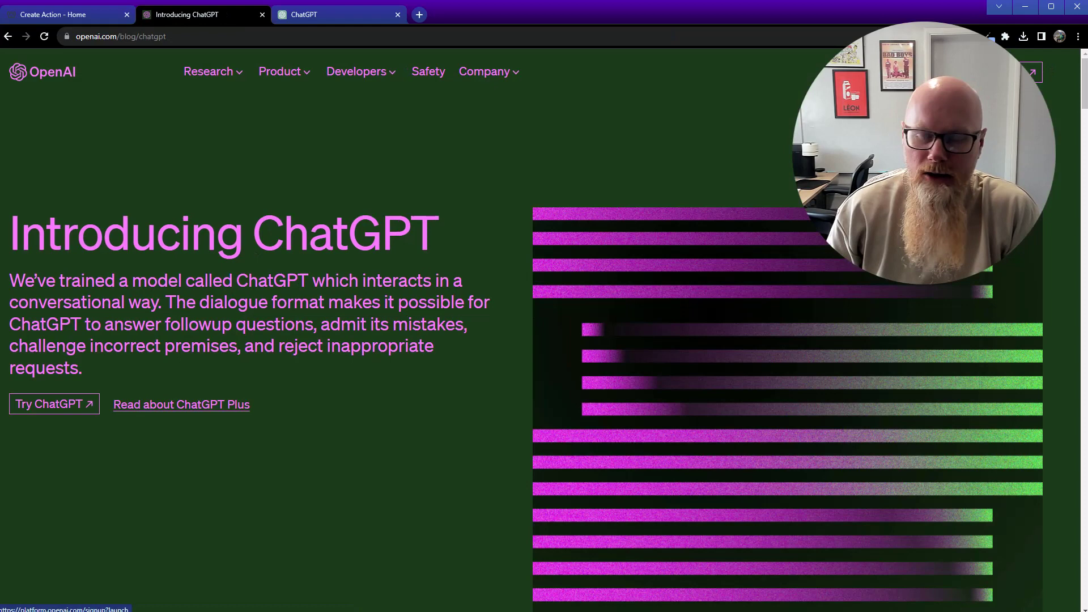
{"action": "left_click", "coordinate": [337, 20]}
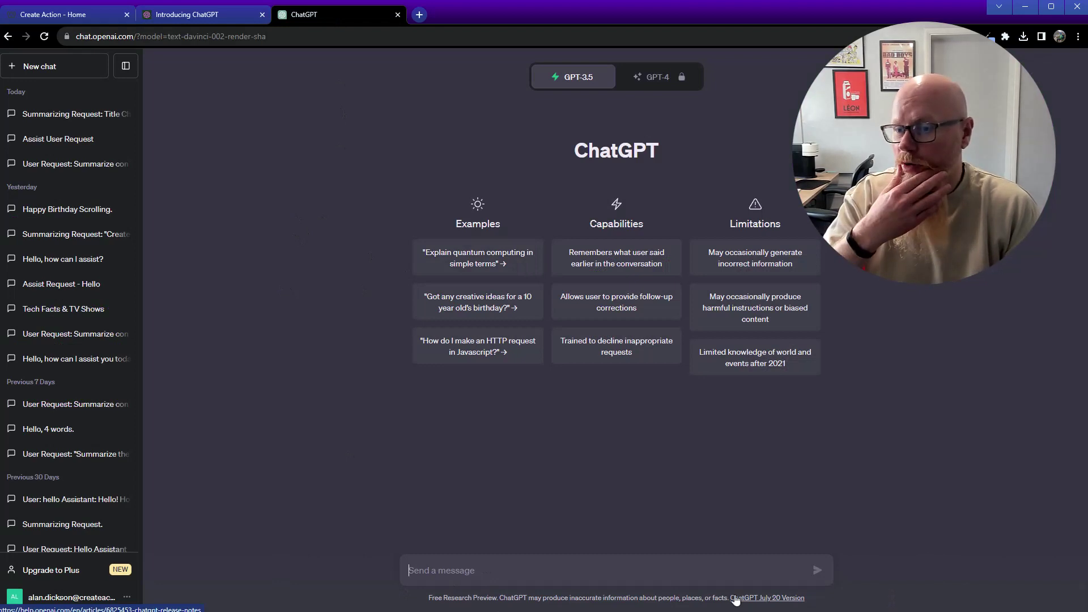
Step: Send 'hello', then ask ChatGPT for three quiz questions from some text
{"action": "type", "text": "hello"}
{"action": "key", "text": "Return"}
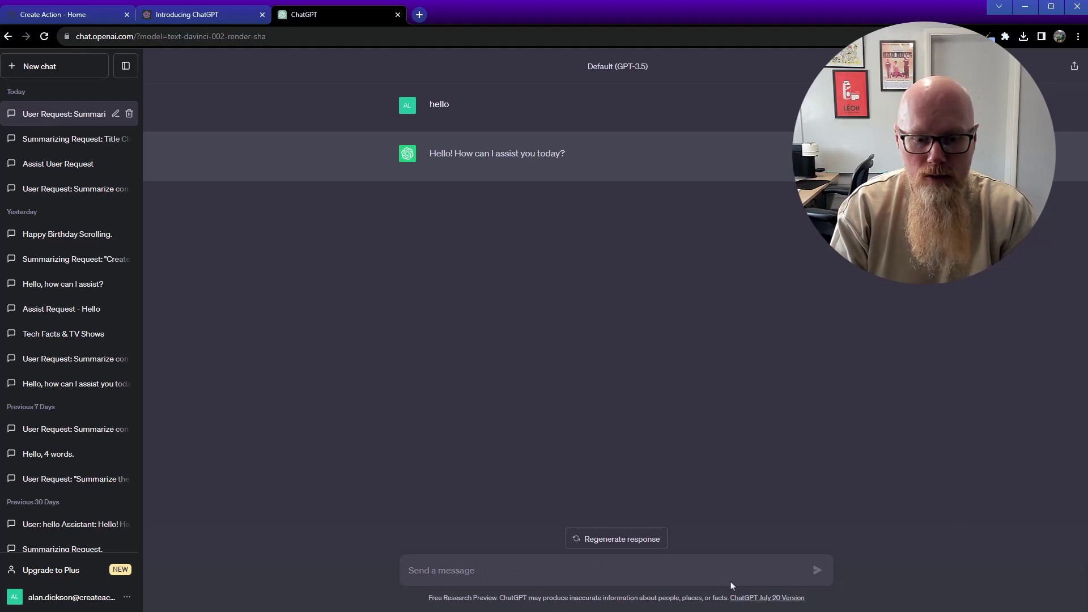
{"action": "type", "text": "Can you please create 3 quiz questions from the following text?"}
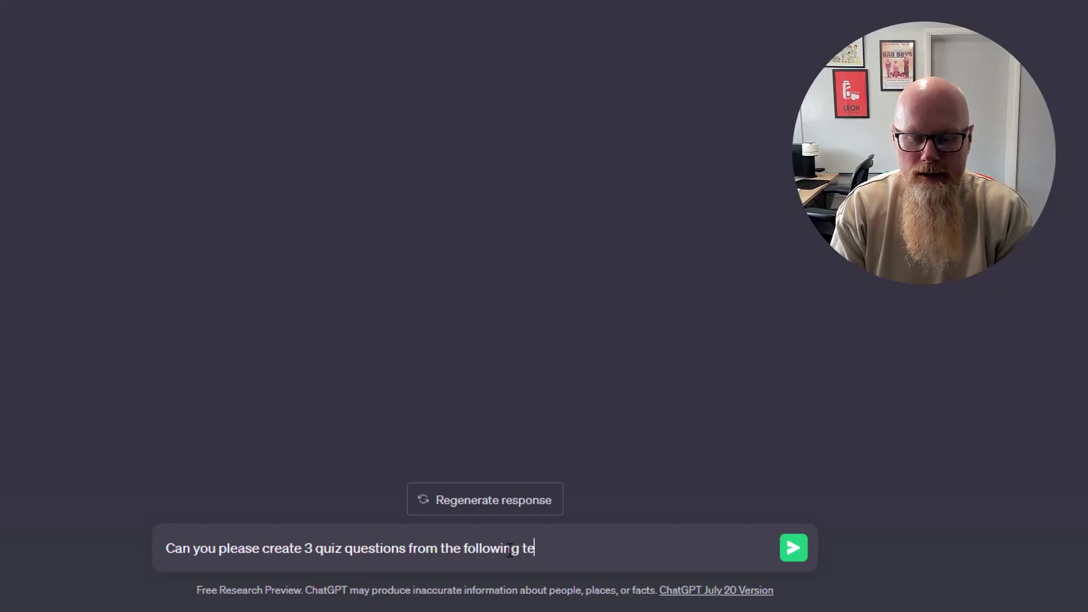
{"action": "key", "text": "shift+Return"}
{"action": "key", "text": "shift+Return"}
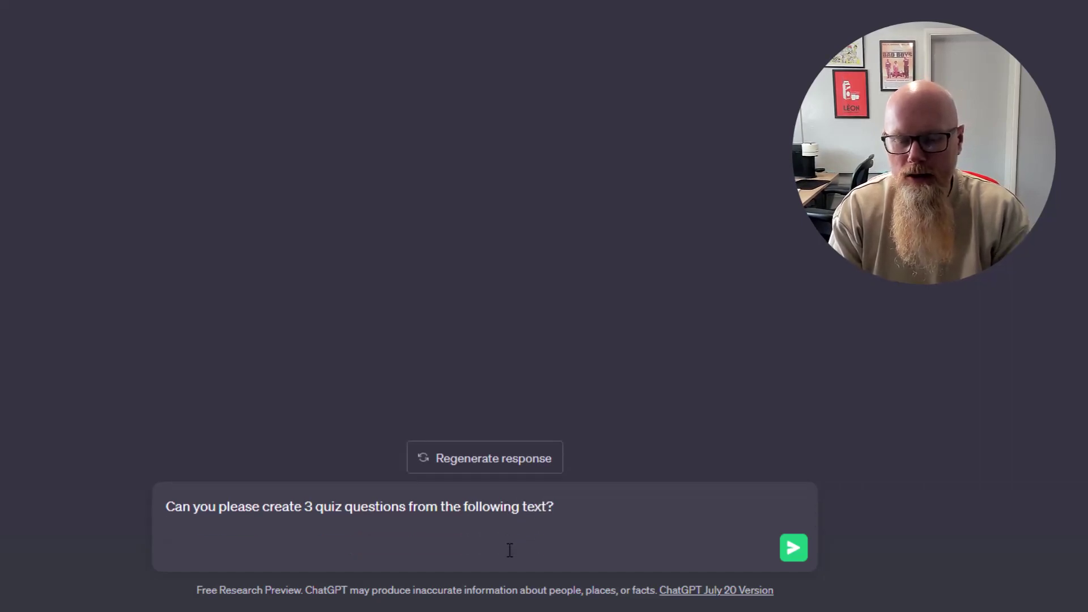
{"action": "key", "text": "Return"}
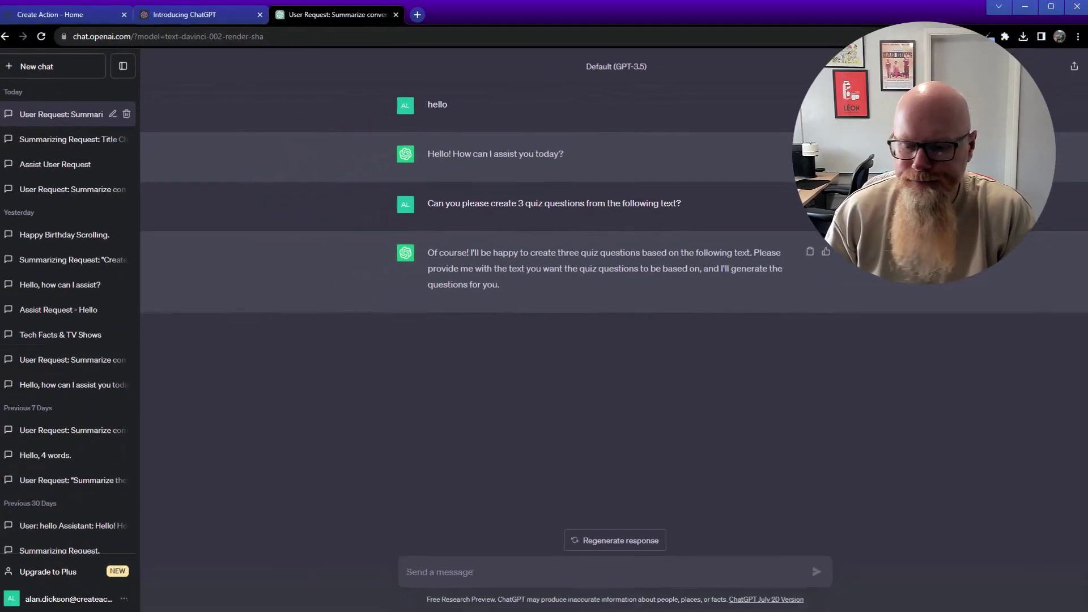
{"action": "key", "text": "alt+Tab"}
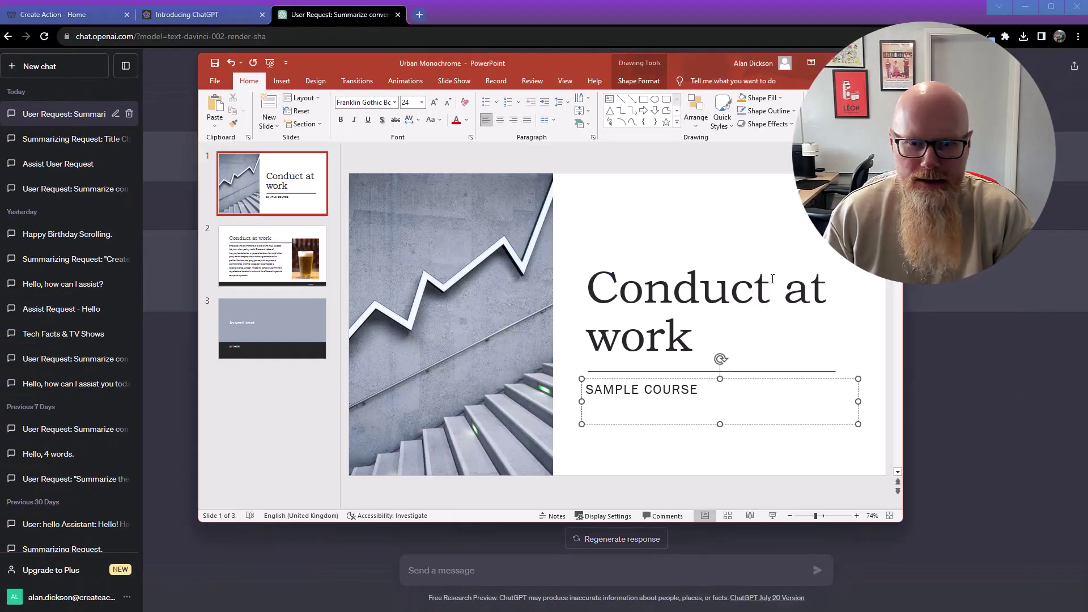
Step: Select the whole 'Conduct at work' body paragraph on slide 2 for copying
{"action": "left_click", "coordinate": [772, 279]}
{"action": "left_click", "coordinate": [272, 255]}
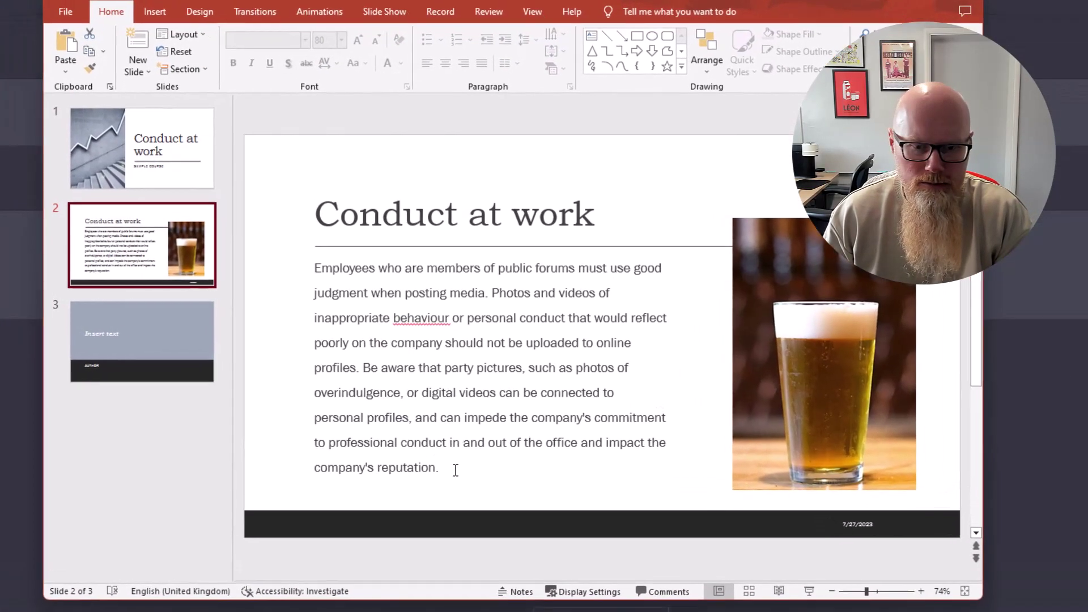
{"action": "left_click_drag", "start_coordinate": [489, 437], "coordinate": [392, 279]}
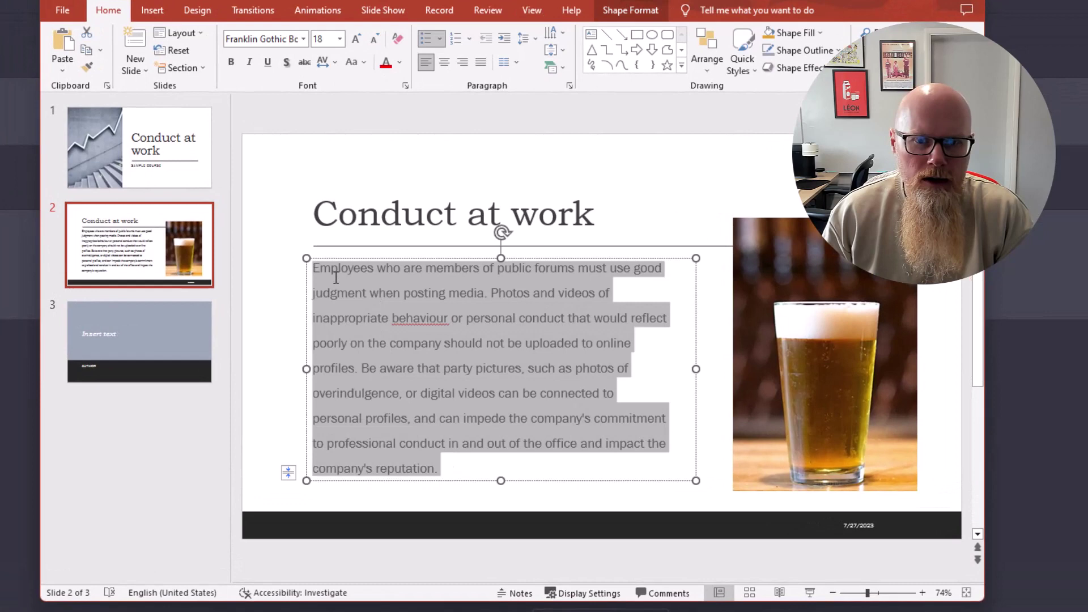
{"action": "left_click", "coordinate": [360, 517]}
{"action": "left_click", "coordinate": [453, 466]}
{"action": "key", "text": "ctrl+a"}
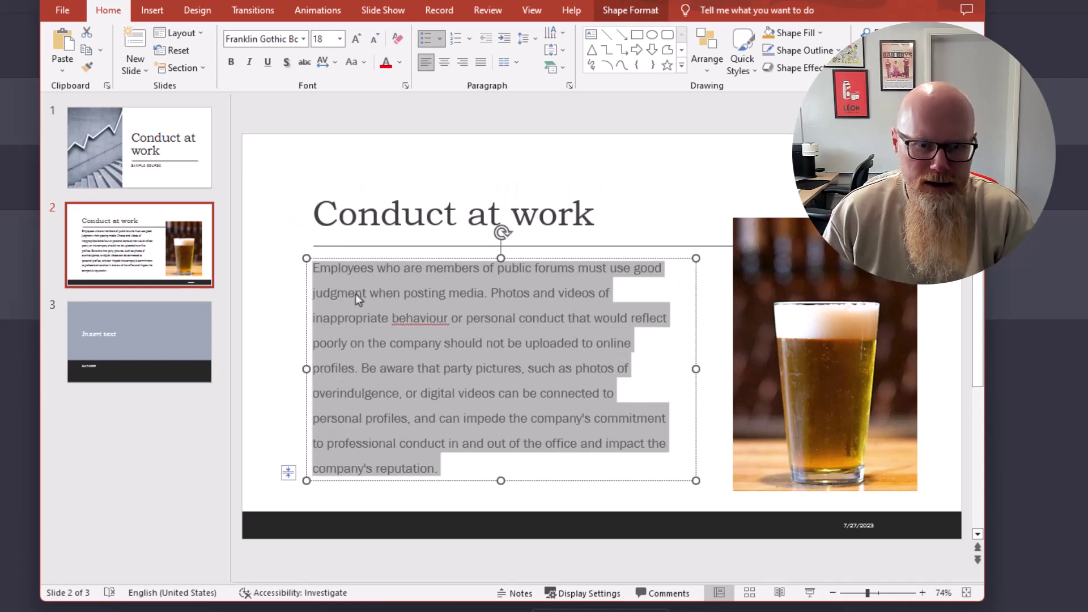
{"action": "left_click", "coordinate": [339, 320]}
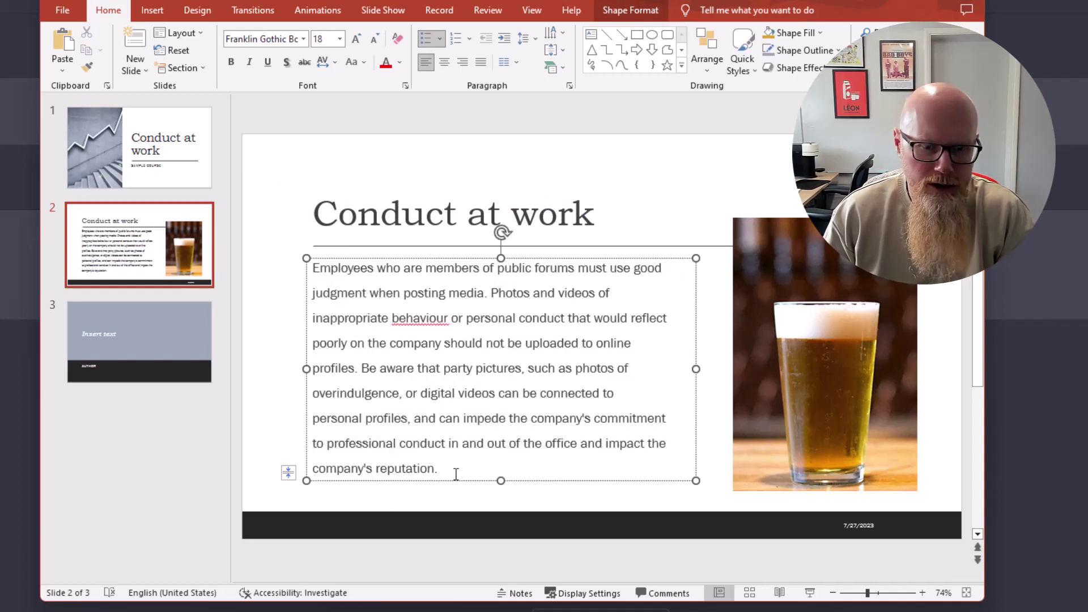
{"action": "left_click_drag", "start_coordinate": [456, 473], "coordinate": [291, 264]}
{"action": "key", "text": "ctrl+c"}
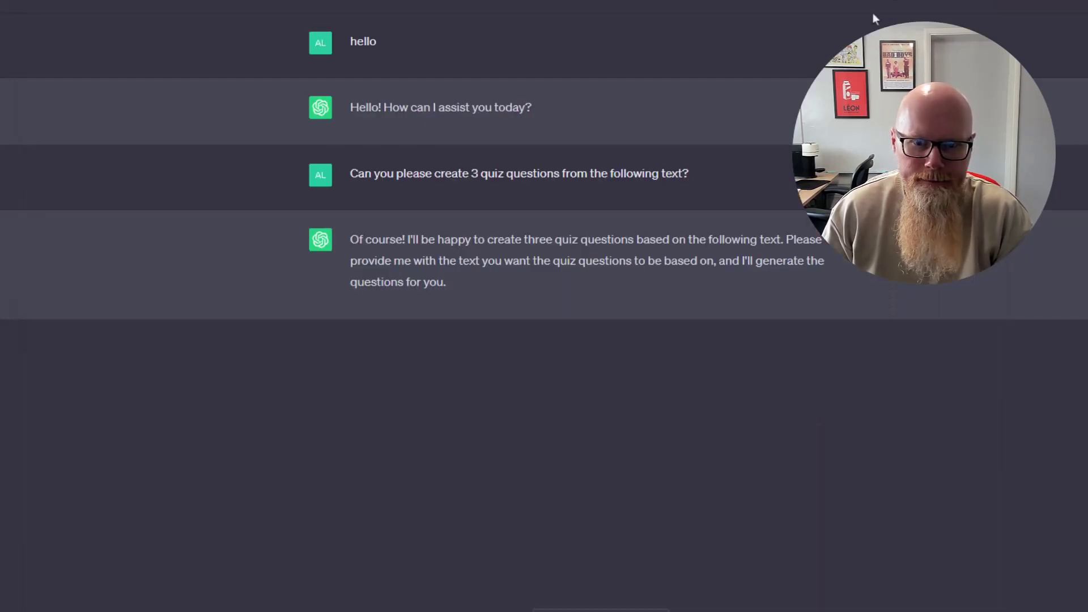
Step: Paste the conduct paragraph into the message box and send it to ChatGPT
{"action": "scroll", "coordinate": [510, 566], "scroll_direction": "down", "scroll_amount": 3}
{"action": "key", "text": "ctrl+v"}
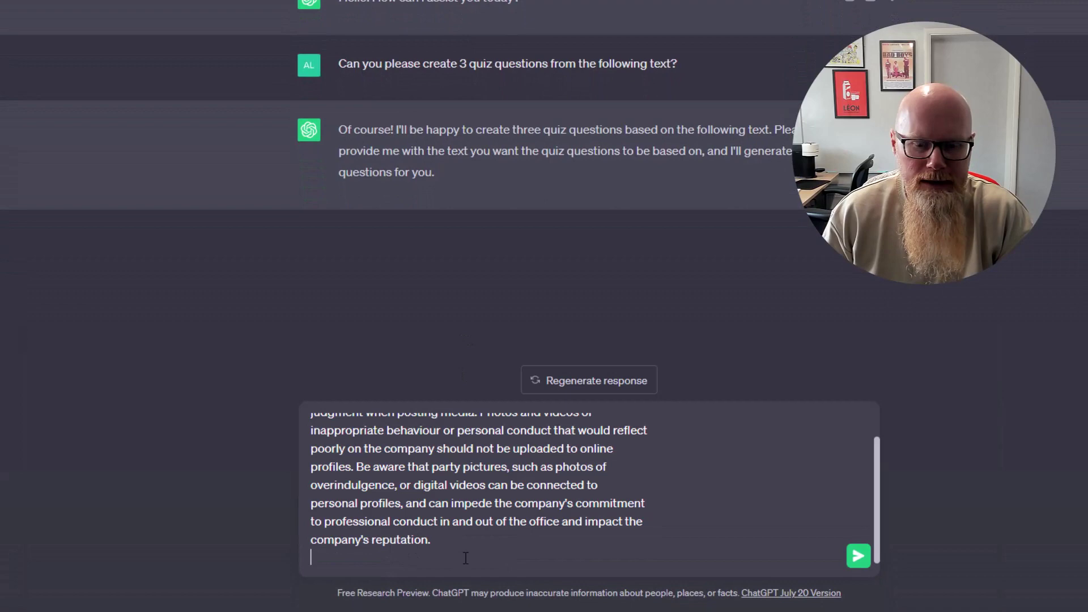
{"action": "left_click", "coordinate": [856, 561]}
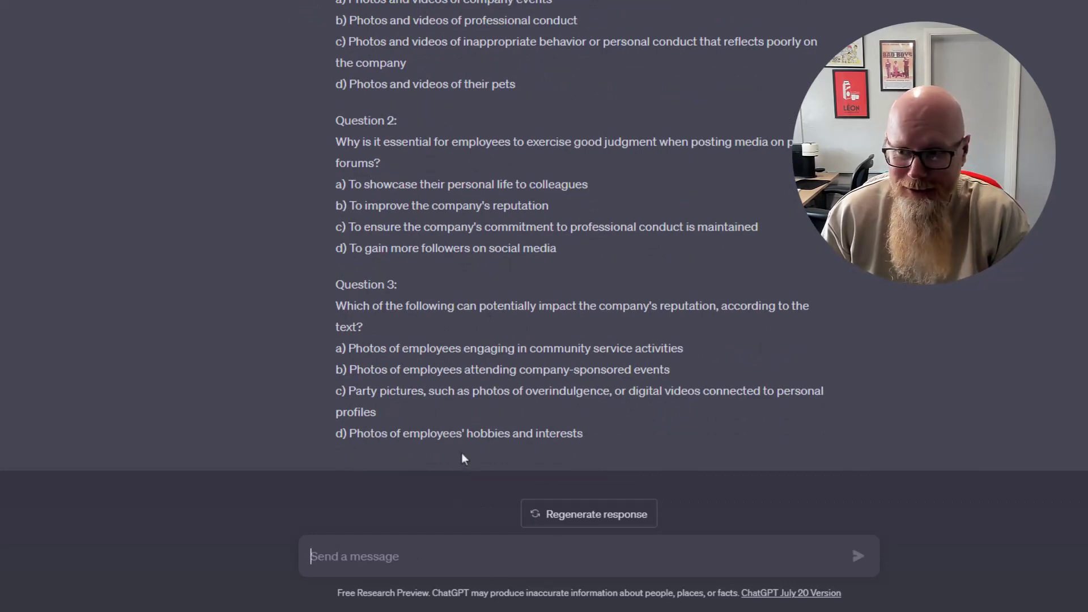
Step: Ask 'Please can you highlight the correct answers?' and review the reply giving option c throughout
{"action": "type", "text": "Please can you high"}
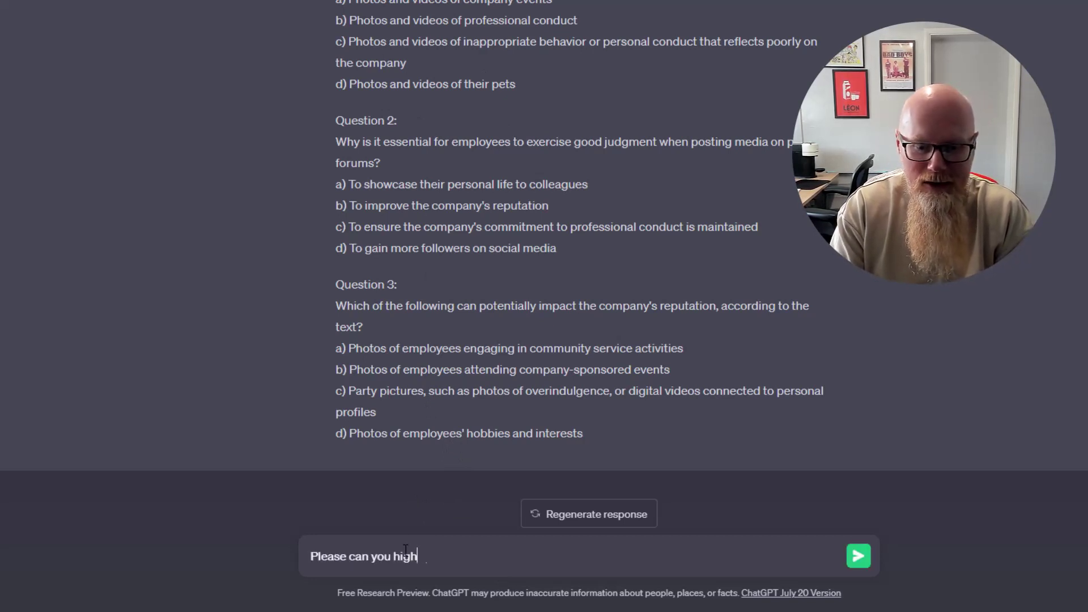
{"action": "type", "text": "light the corre"}
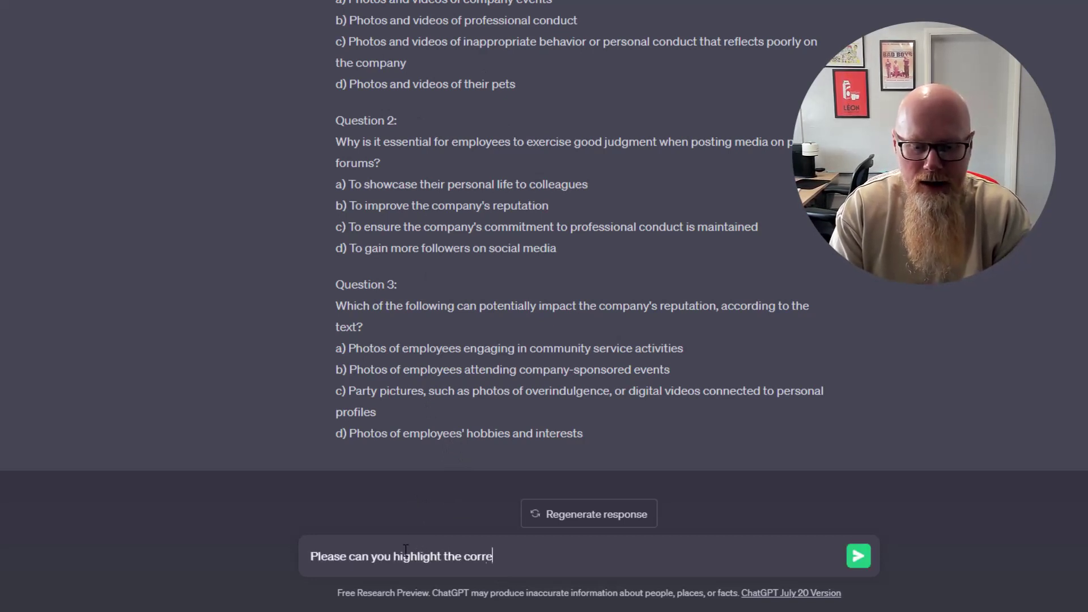
{"action": "type", "text": "ct answer"}
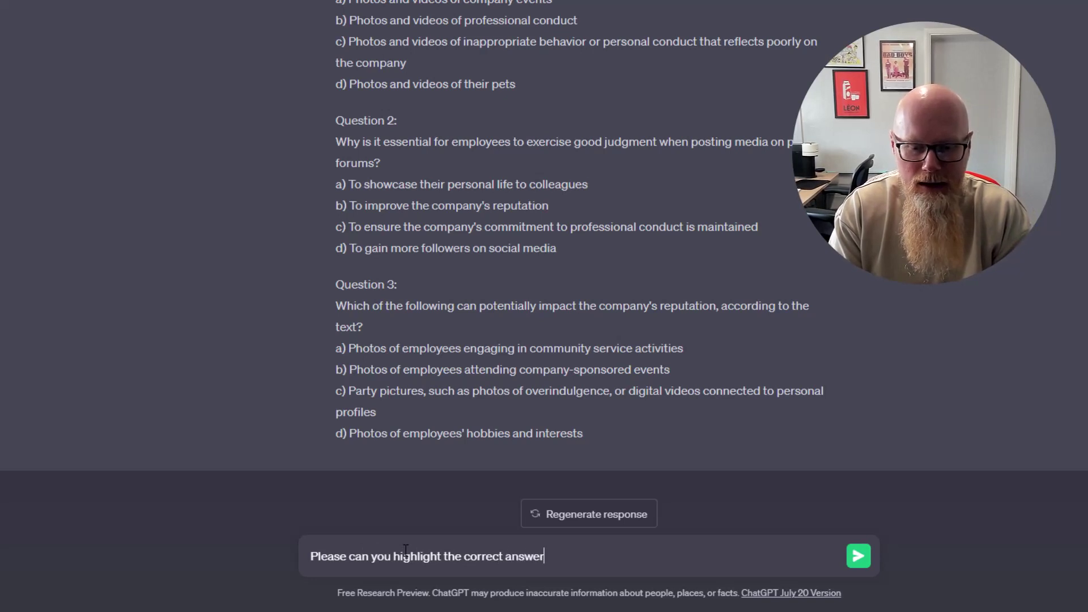
{"action": "type", "text": "s?"}
{"action": "key", "text": "Return"}
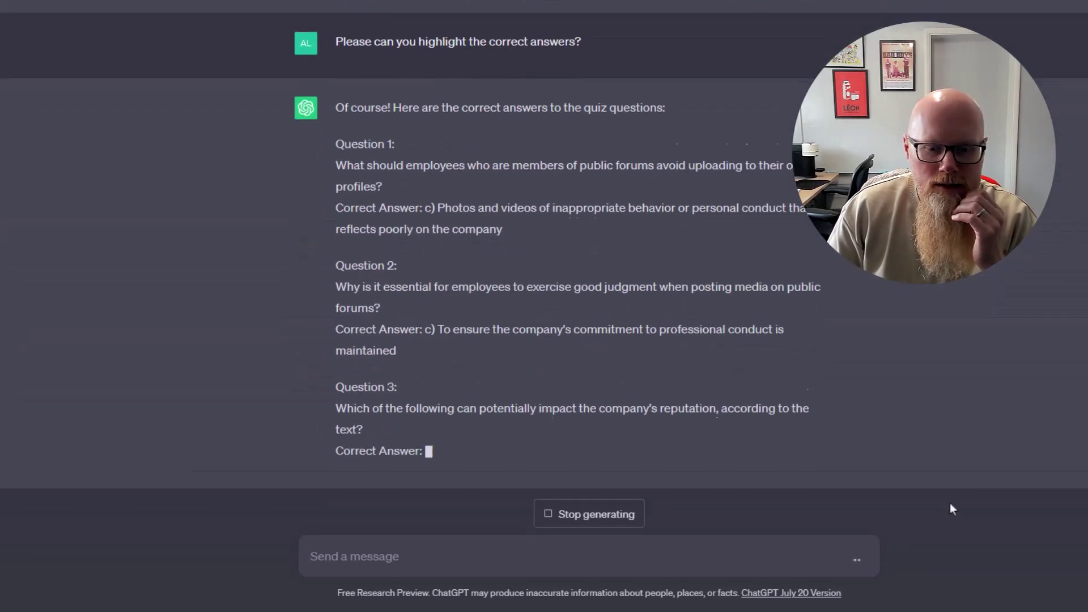
{"action": "scroll", "coordinate": [705, 158], "scroll_direction": "up", "scroll_amount": 5}
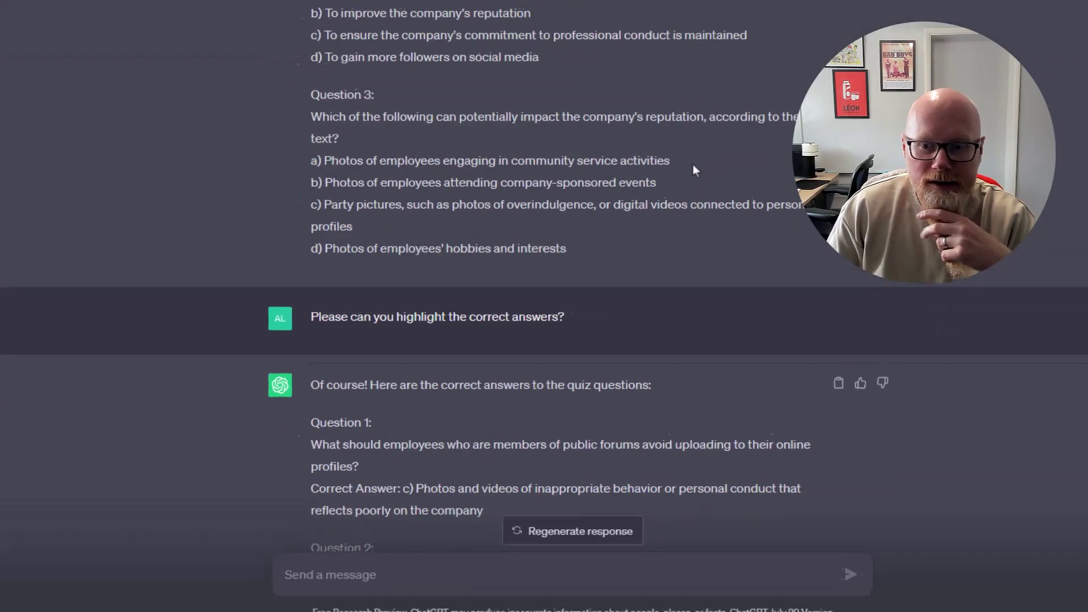
{"action": "scroll", "coordinate": [694, 167], "scroll_direction": "up", "scroll_amount": 5}
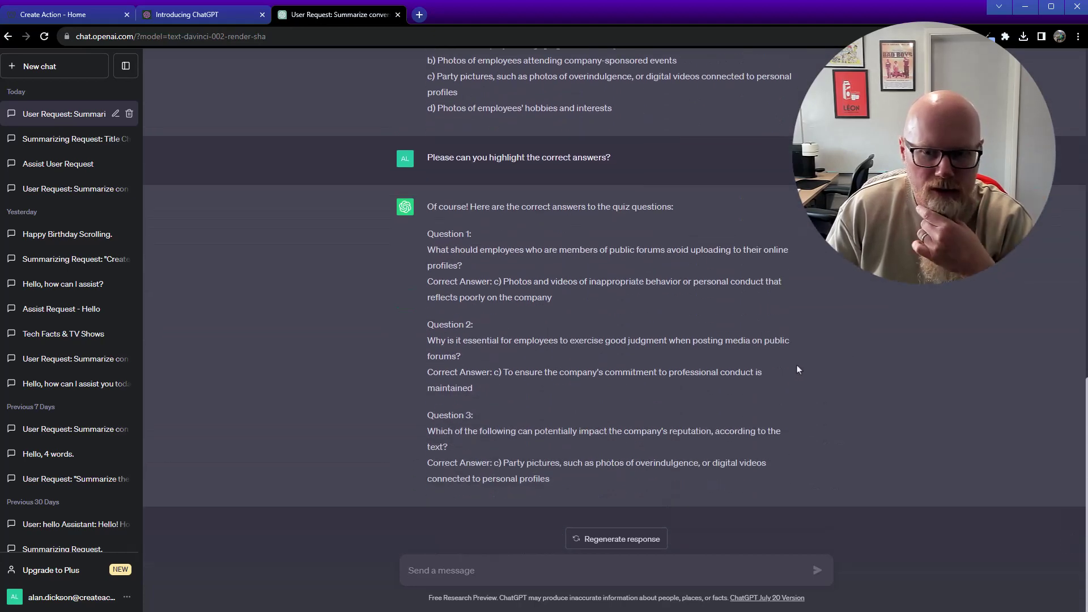
{"action": "scroll", "coordinate": [818, 261], "scroll_direction": "up", "scroll_amount": 5}
{"action": "scroll", "coordinate": [669, 289], "scroll_direction": "down", "scroll_amount": 2}
{"action": "scroll", "coordinate": [445, 373], "scroll_direction": "up", "scroll_amount": 7}
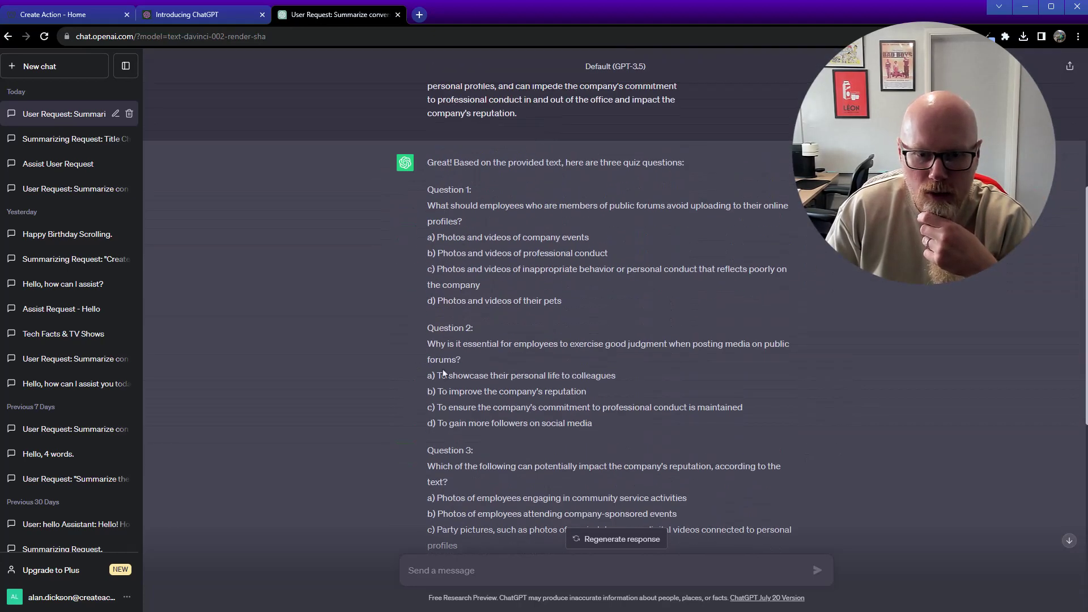
{"action": "scroll", "coordinate": [448, 377], "scroll_direction": "down", "scroll_amount": 10}
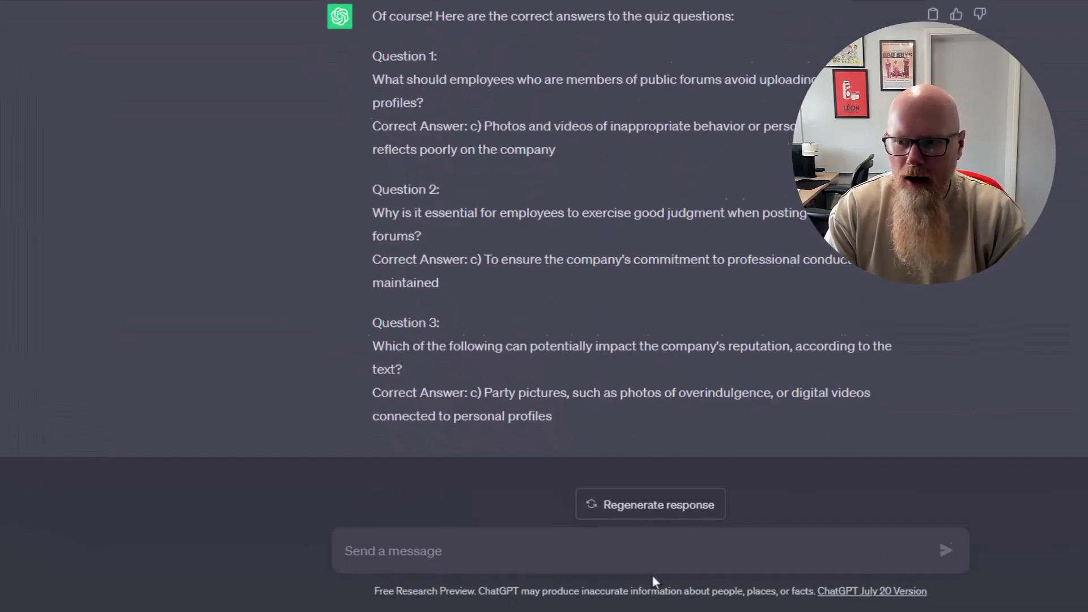
Step: Send 'Please create 3 true or false questions from the above data.'
{"action": "type", "text": "Pl"}
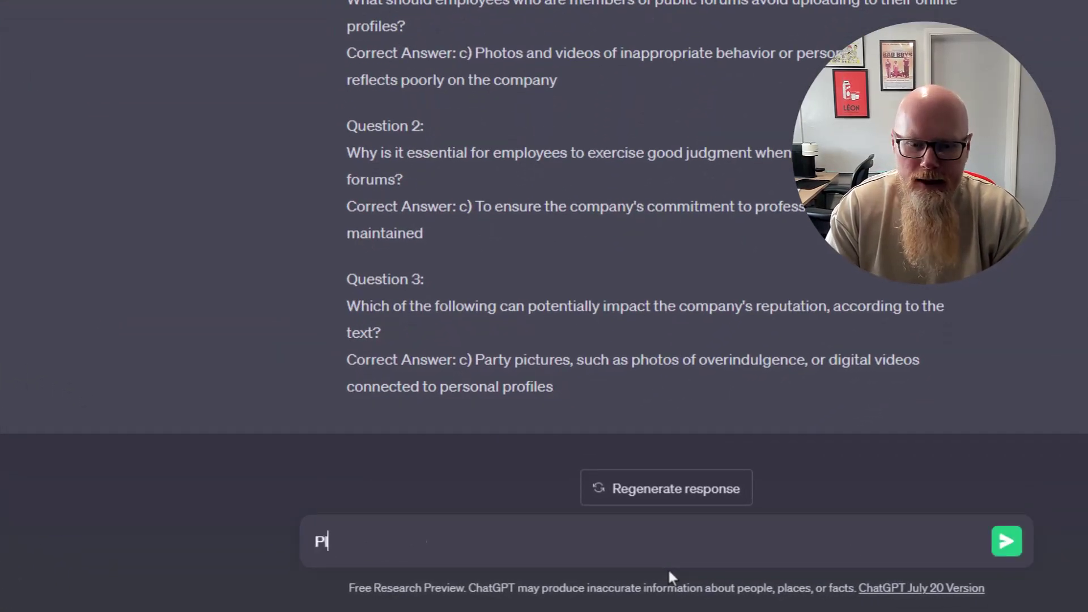
{"action": "type", "text": "ease create 3 "}
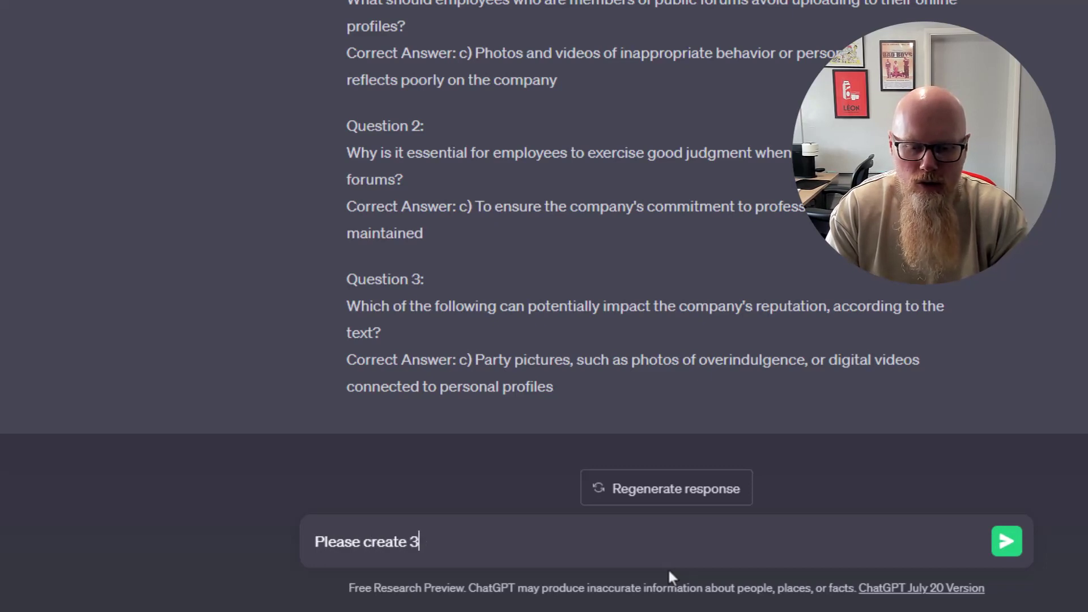
{"action": "type", "text": "tru"}
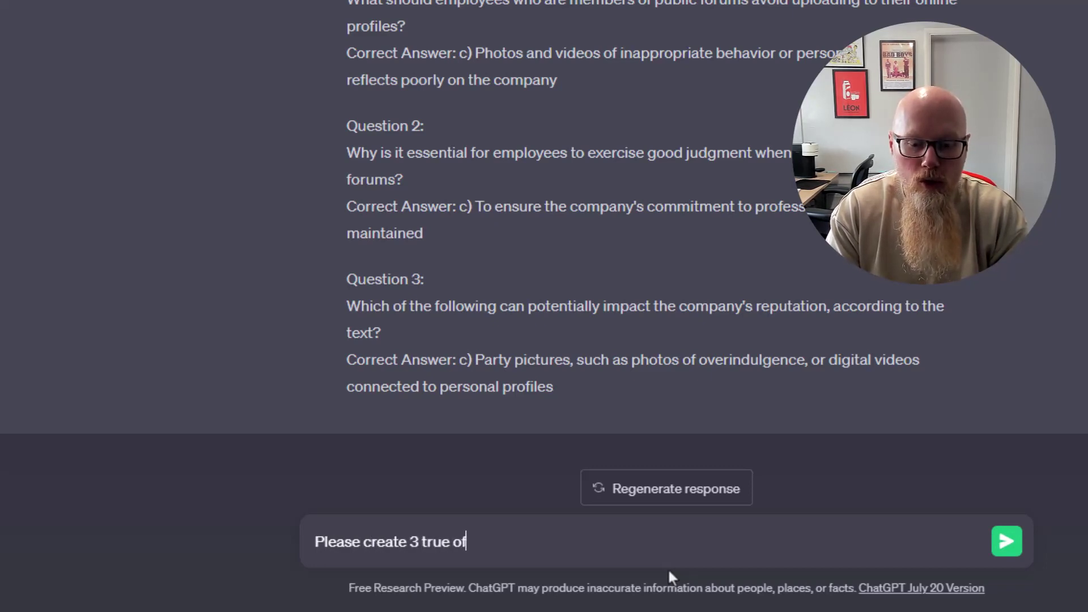
{"action": "type", "text": "e or false ques"}
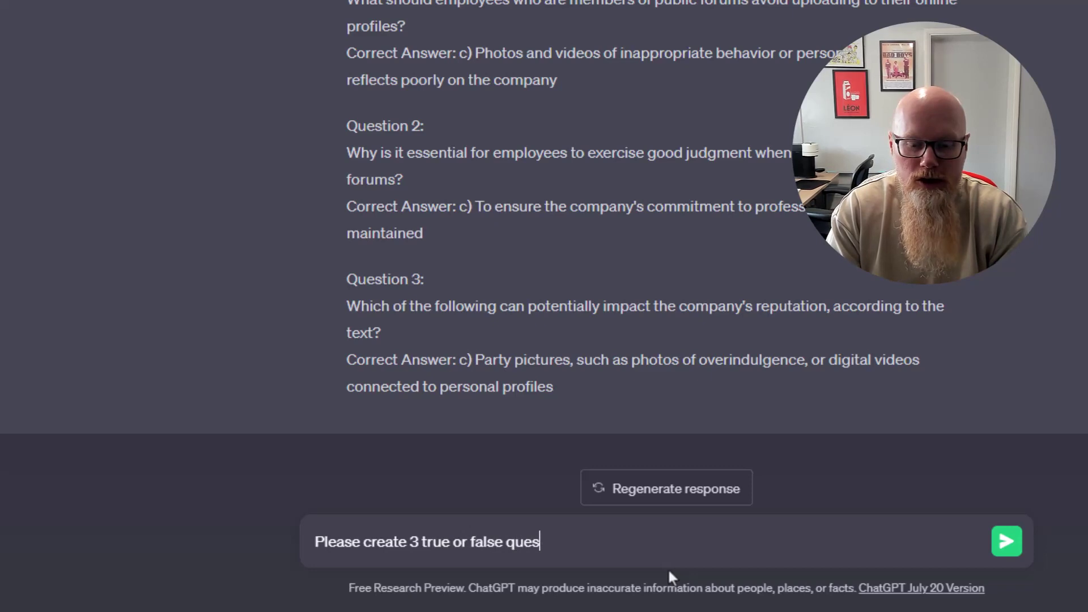
{"action": "type", "text": "tions from the above d"}
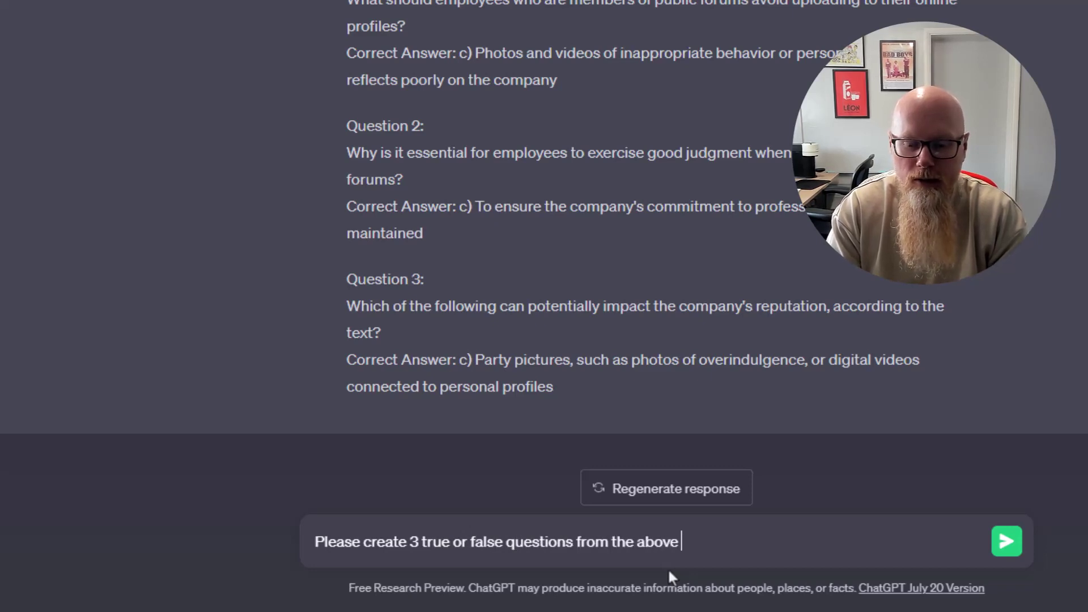
{"action": "type", "text": "ata."}
{"action": "key", "text": "Return"}
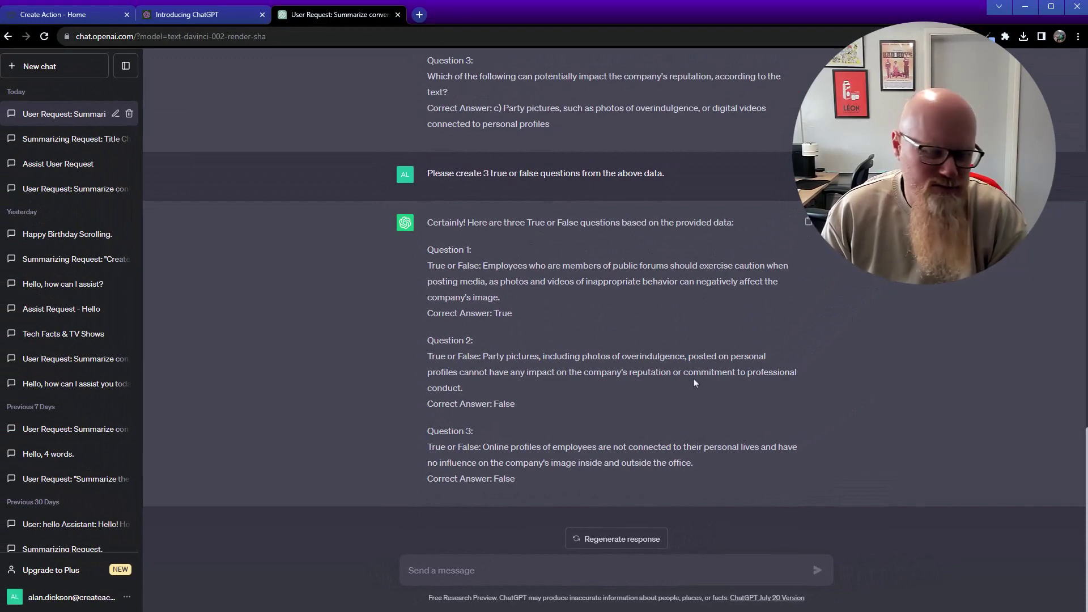
{"action": "key", "text": "alt+Tab"}
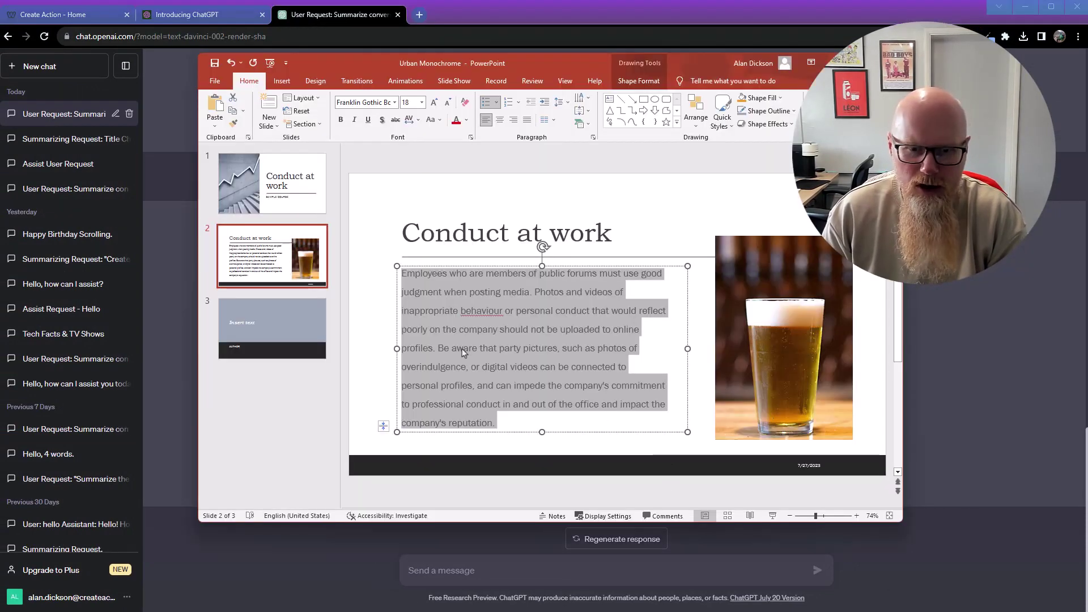
{"action": "left_click", "coordinate": [497, 336]}
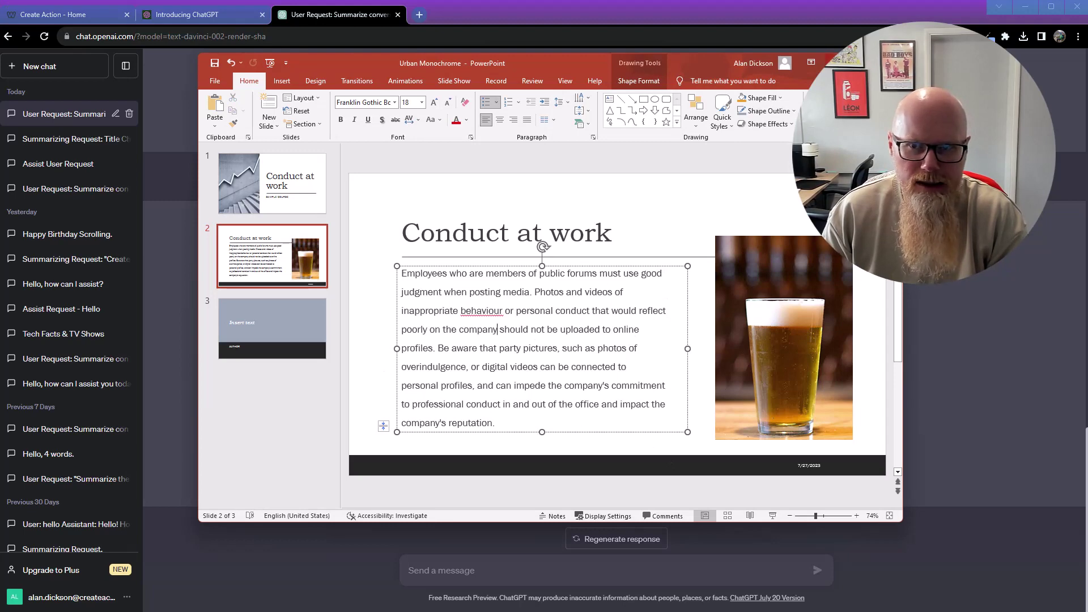
{"action": "key", "text": "alt+Tab"}
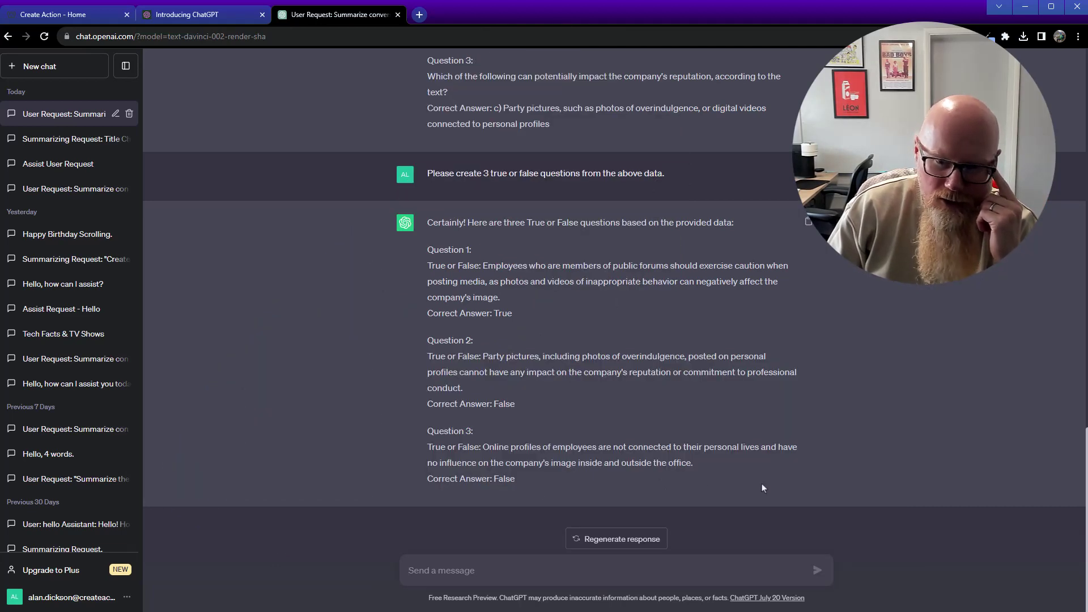
{"action": "scroll", "coordinate": [761, 486], "scroll_direction": "up", "scroll_amount": 4}
{"action": "scroll", "coordinate": [761, 486], "scroll_direction": "down", "scroll_amount": 4}
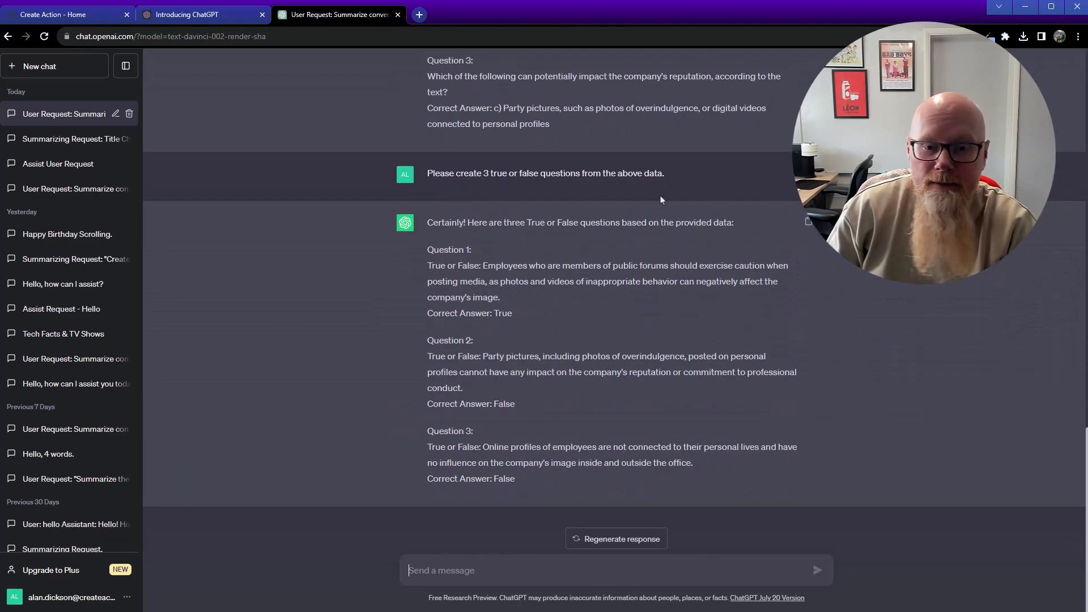